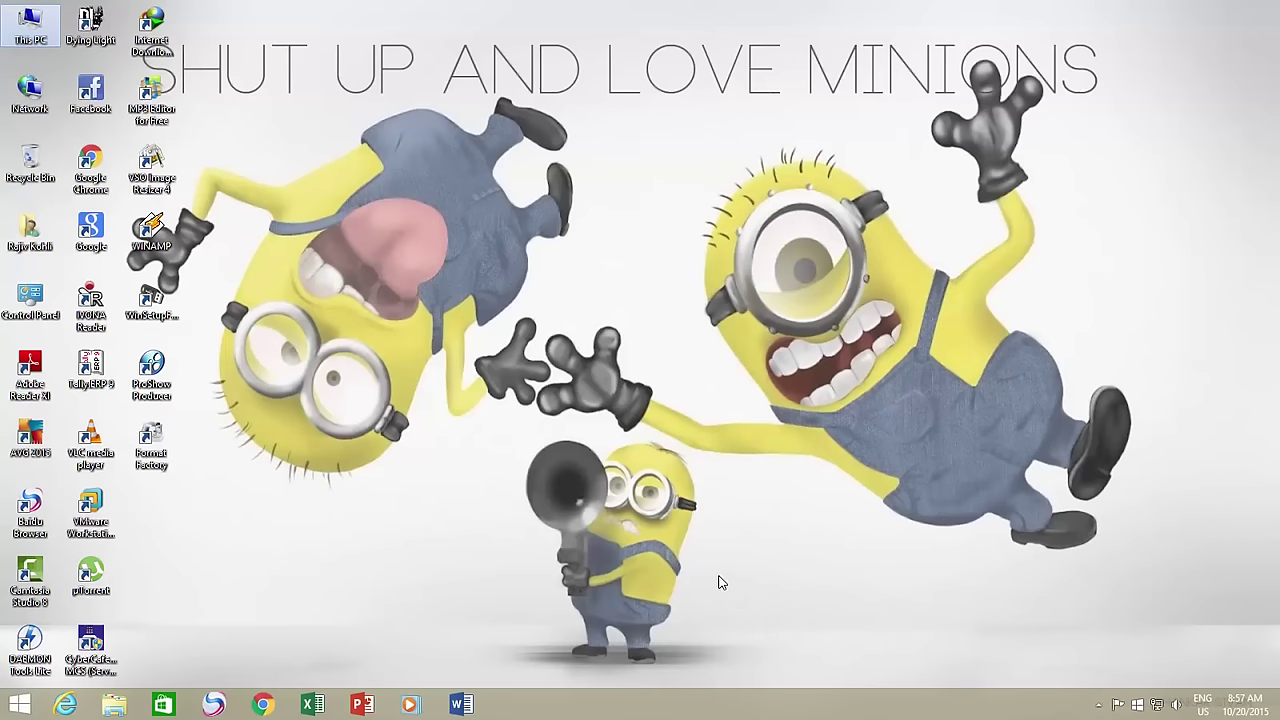
# - Open the Audio CD in BD-ROM Drive (F:) from This PC to list its tracks
pyautogui.doubleClick(42, 38)
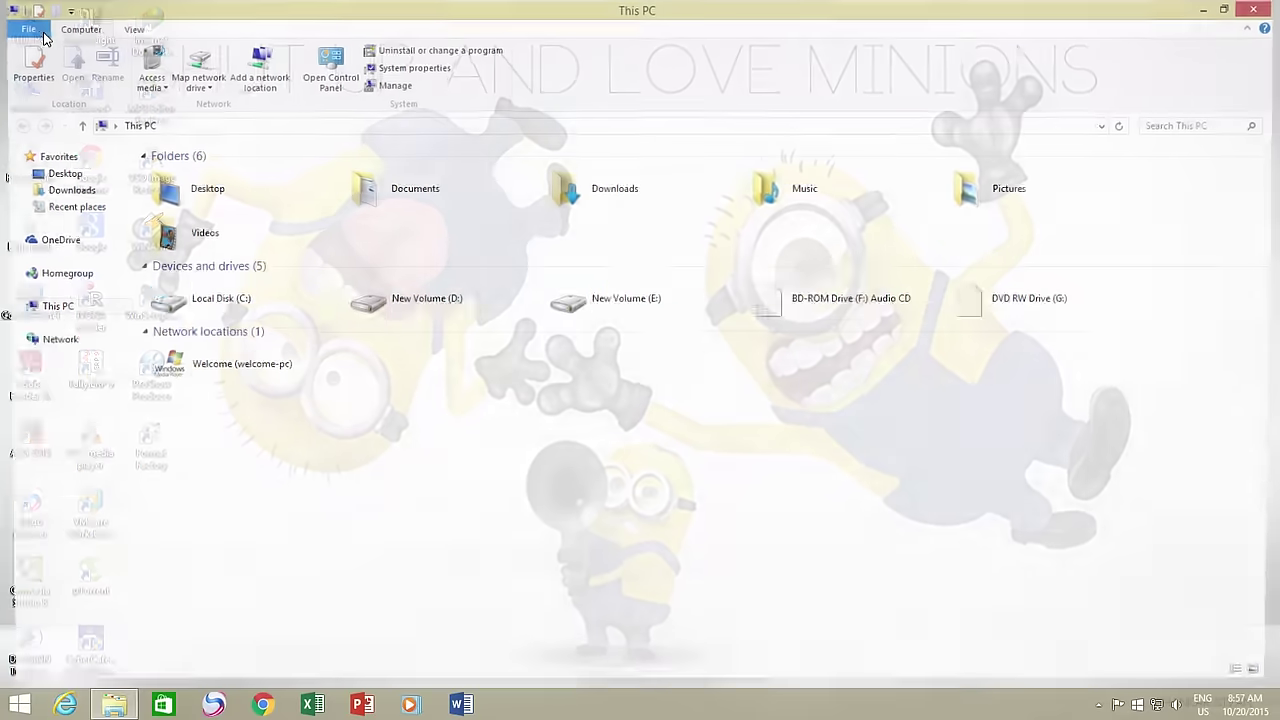
pyautogui.click(803, 311)
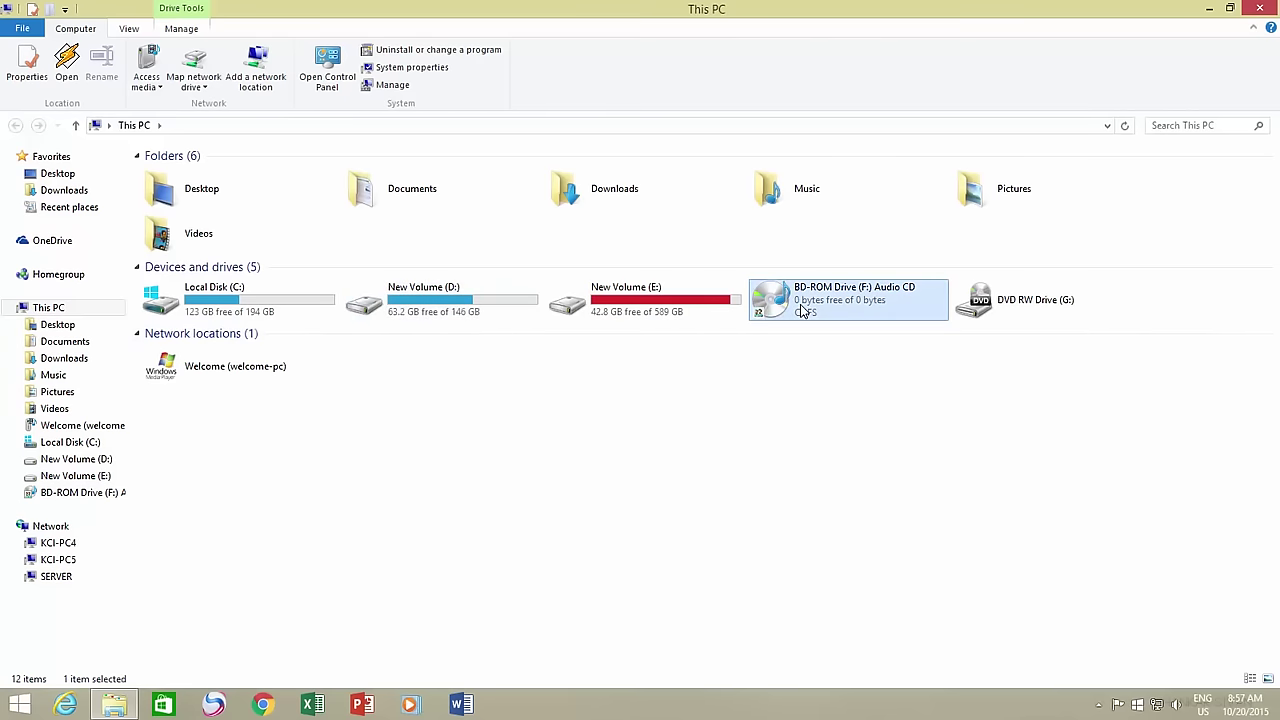
pyautogui.rightClick(803, 311)
pyautogui.click(812, 350)
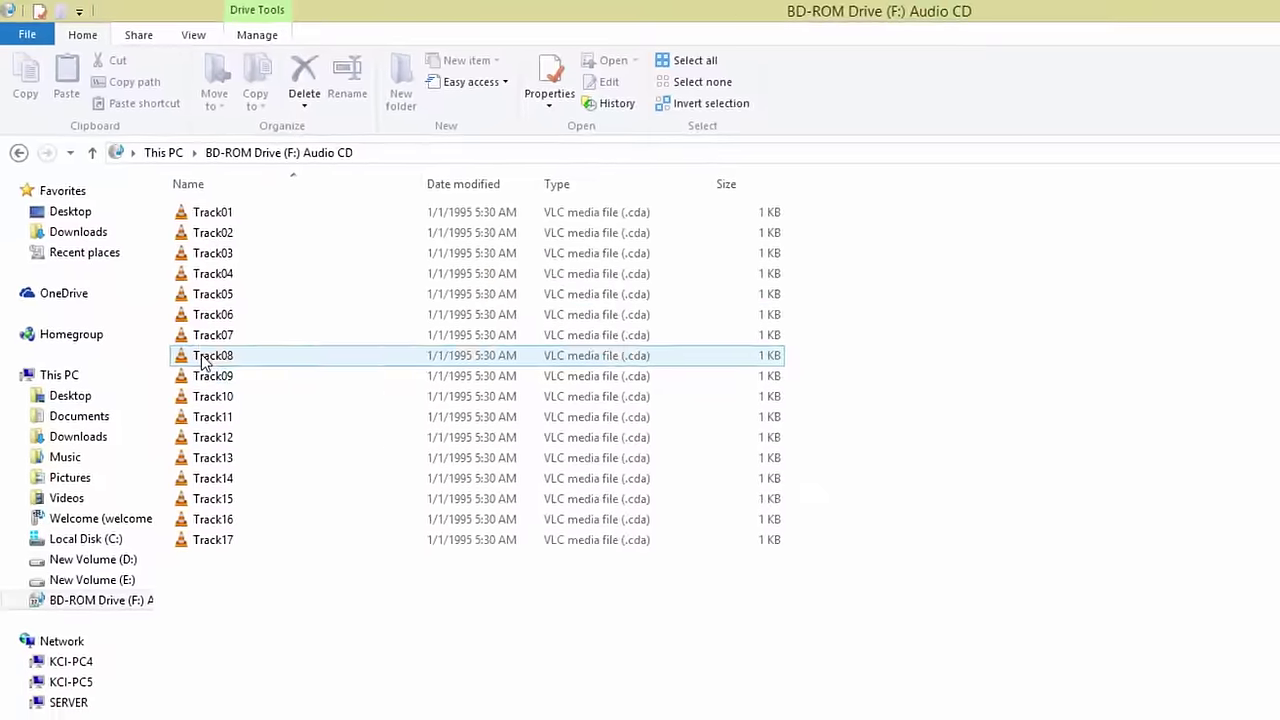
# - Check the file type and size of Track08 in its properties
pyautogui.rightClick(203, 358)
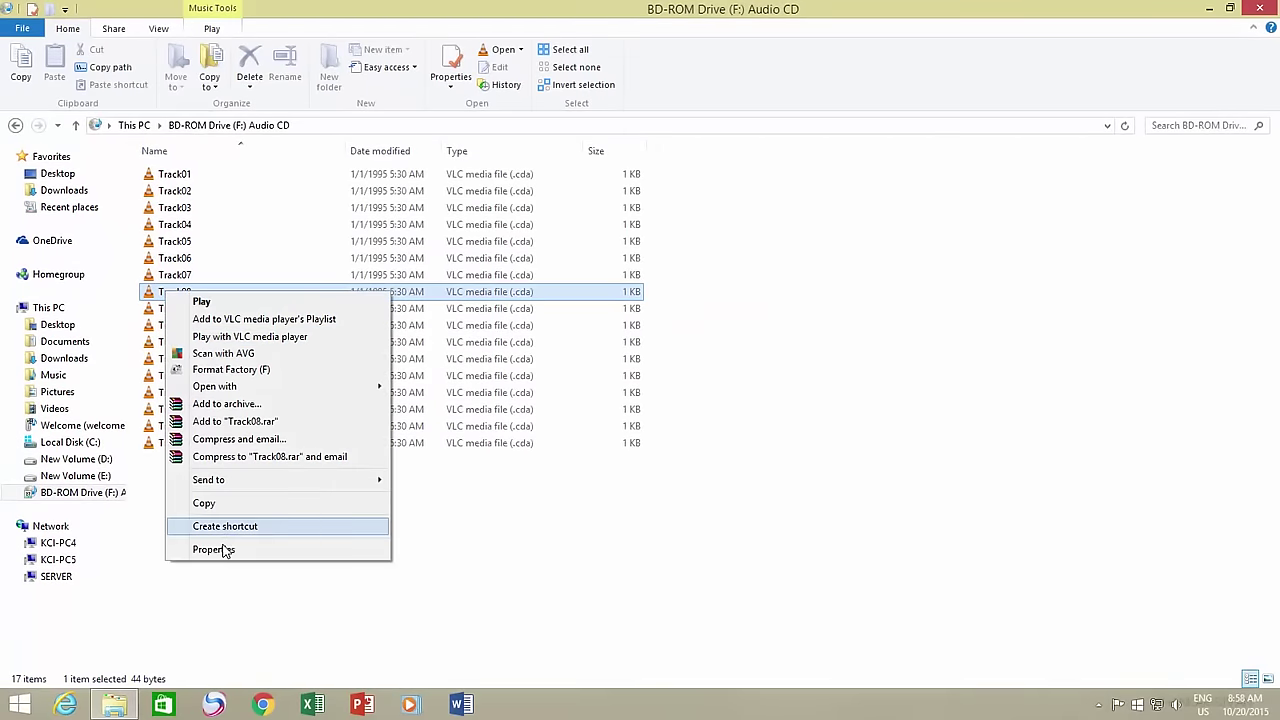
pyautogui.click(213, 549)
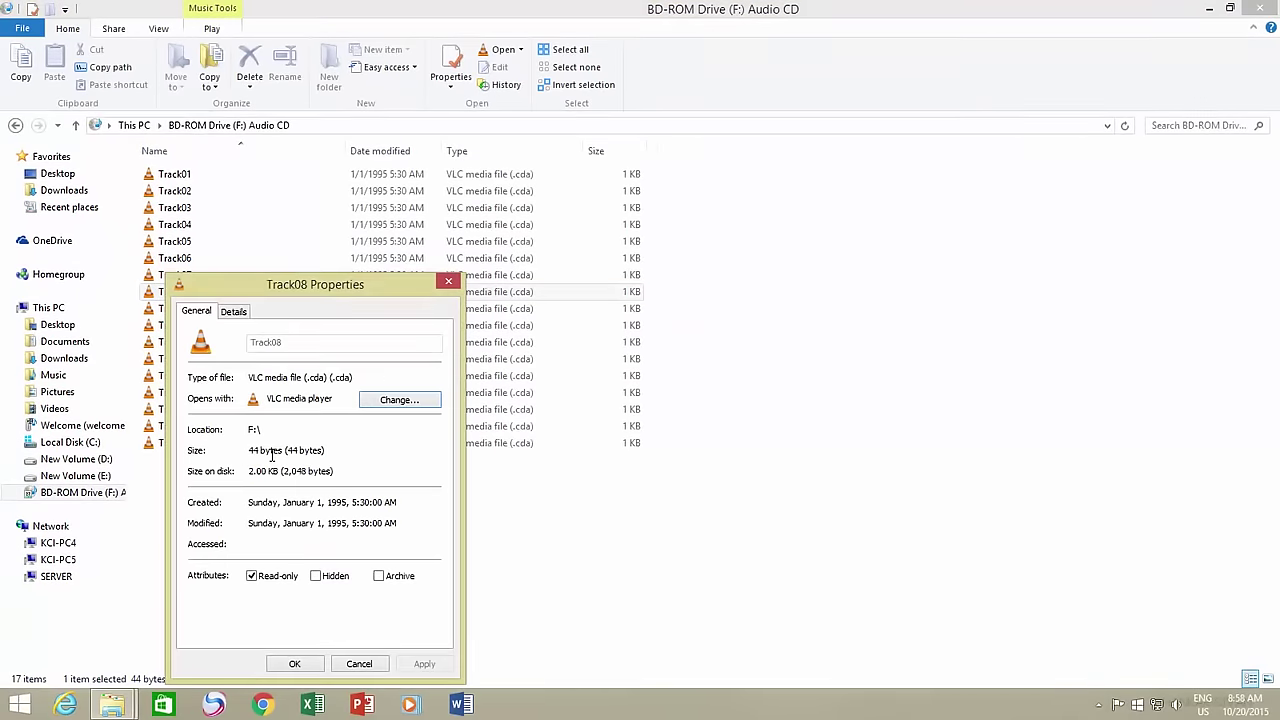
pyautogui.click(352, 665)
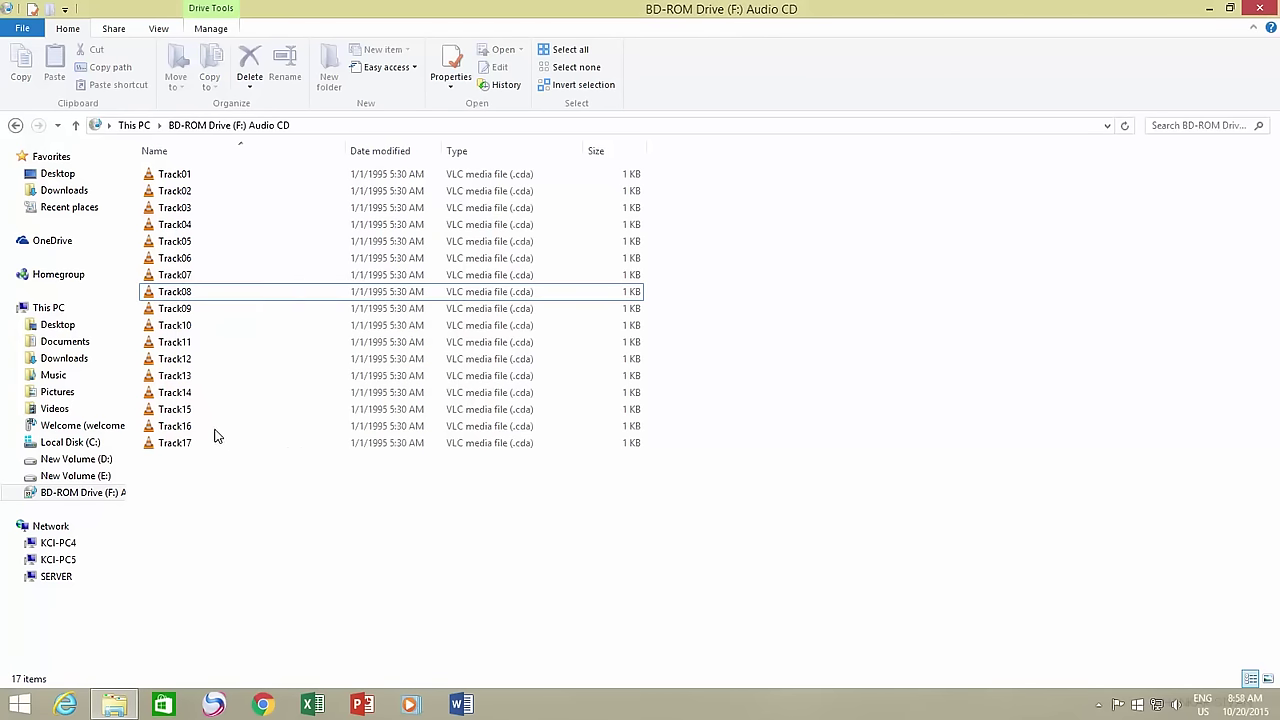
# - Copy Track08 from the audio CD to the desktop and try playing the copy in VLC media player
pyautogui.rightClick(174, 296)
pyautogui.click(211, 506)
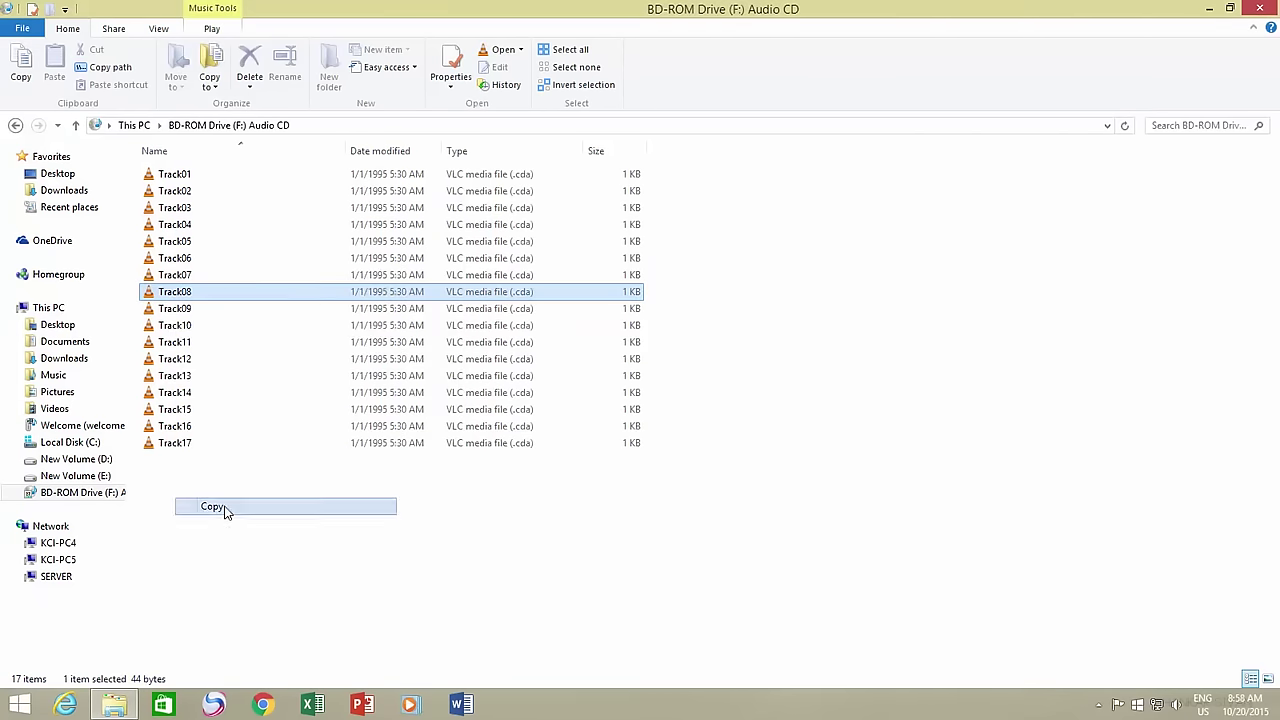
pyautogui.press('super+d')
pyautogui.rightClick(570, 182)
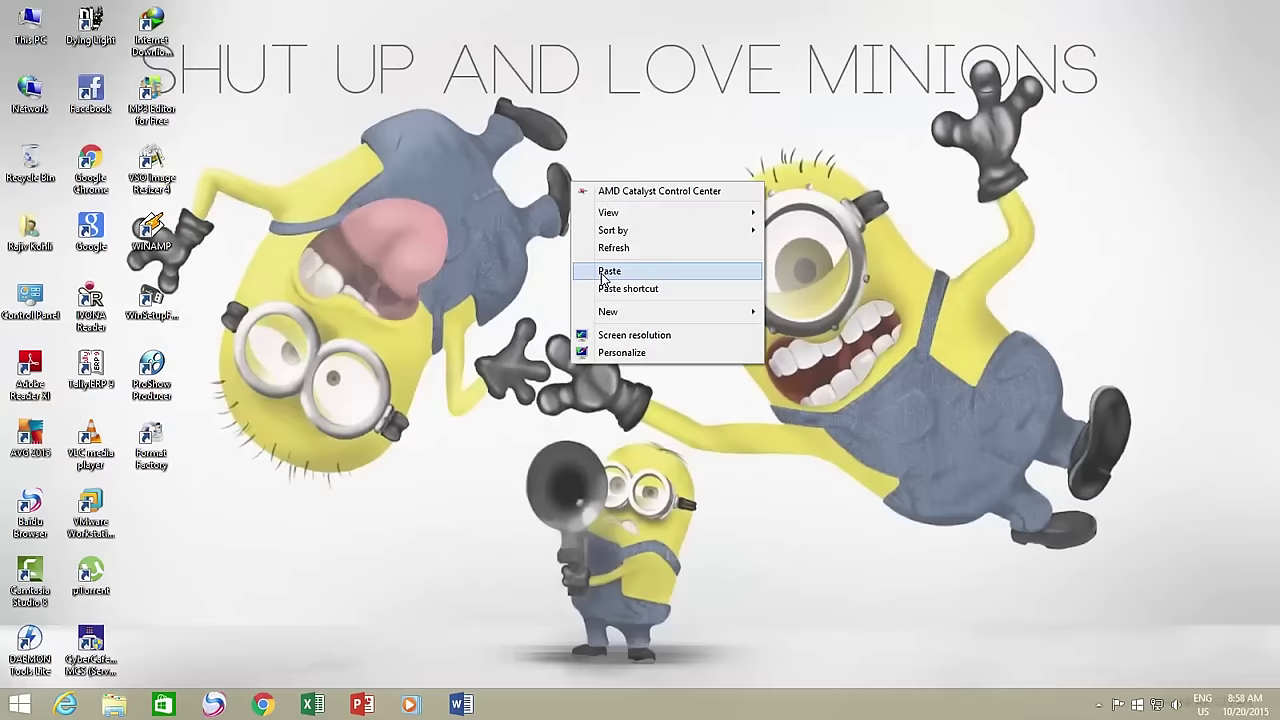
pyautogui.click(600, 266)
pyautogui.doubleClick(143, 506)
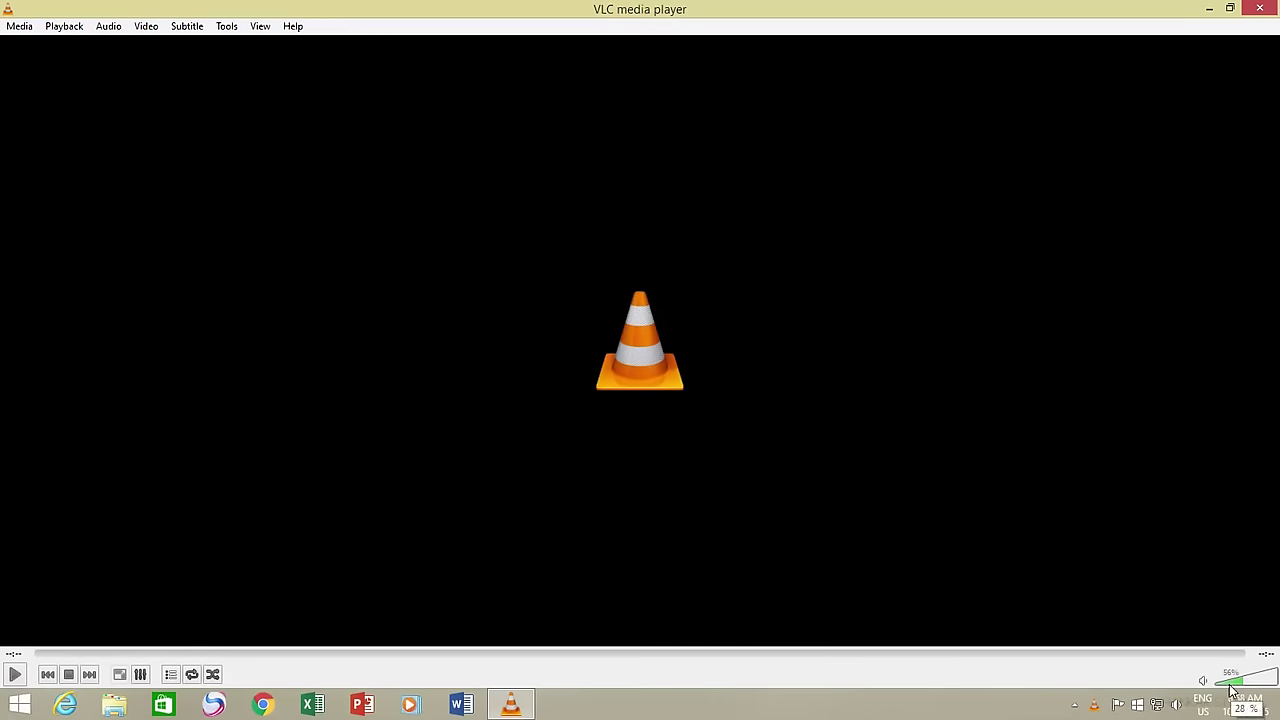
pyautogui.click(1273, 8)
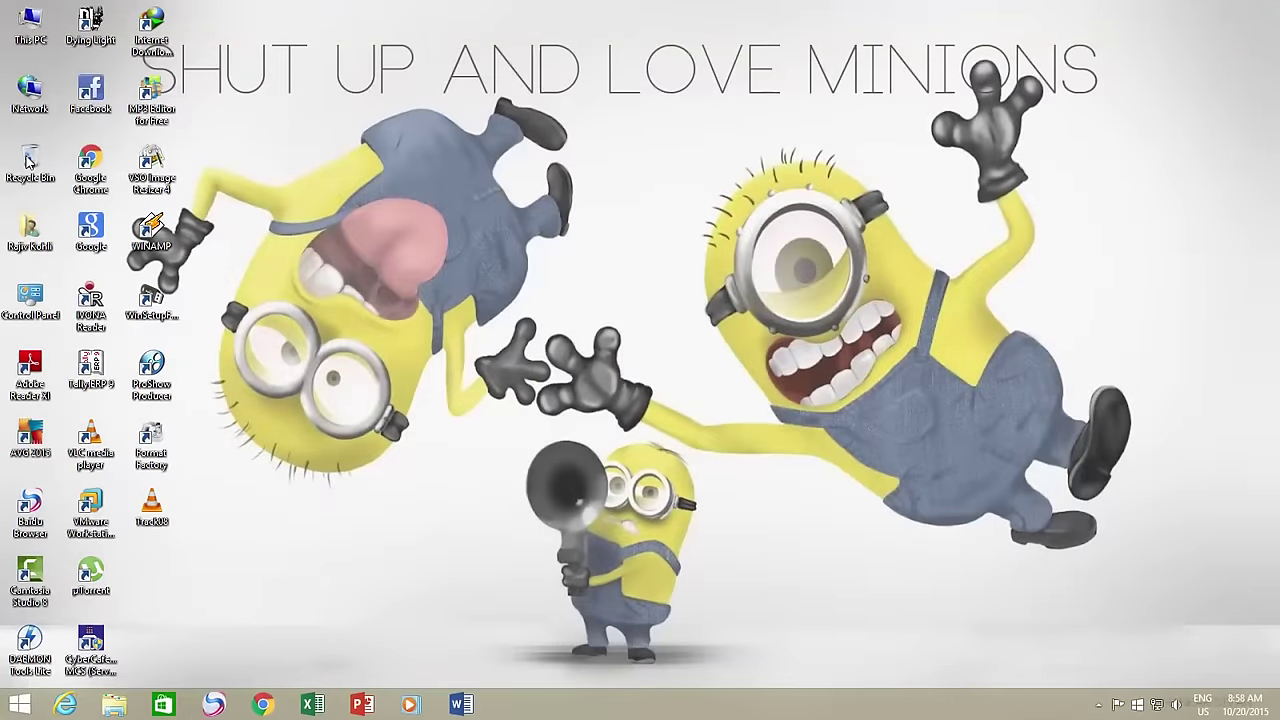
# - Review the audio CD's track files on BD-ROM Drive (F:) again, then close the file windows
pyautogui.doubleClick(16, 34)
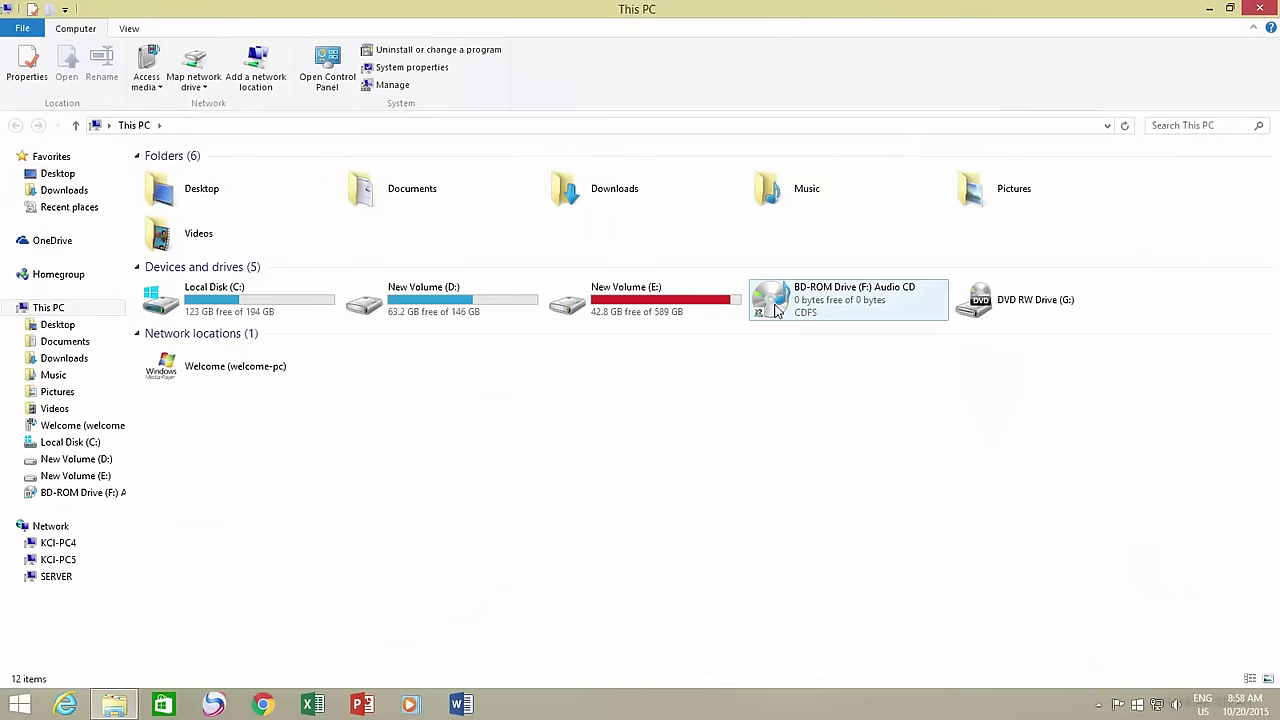
pyautogui.rightClick(778, 306)
pyautogui.click(814, 351)
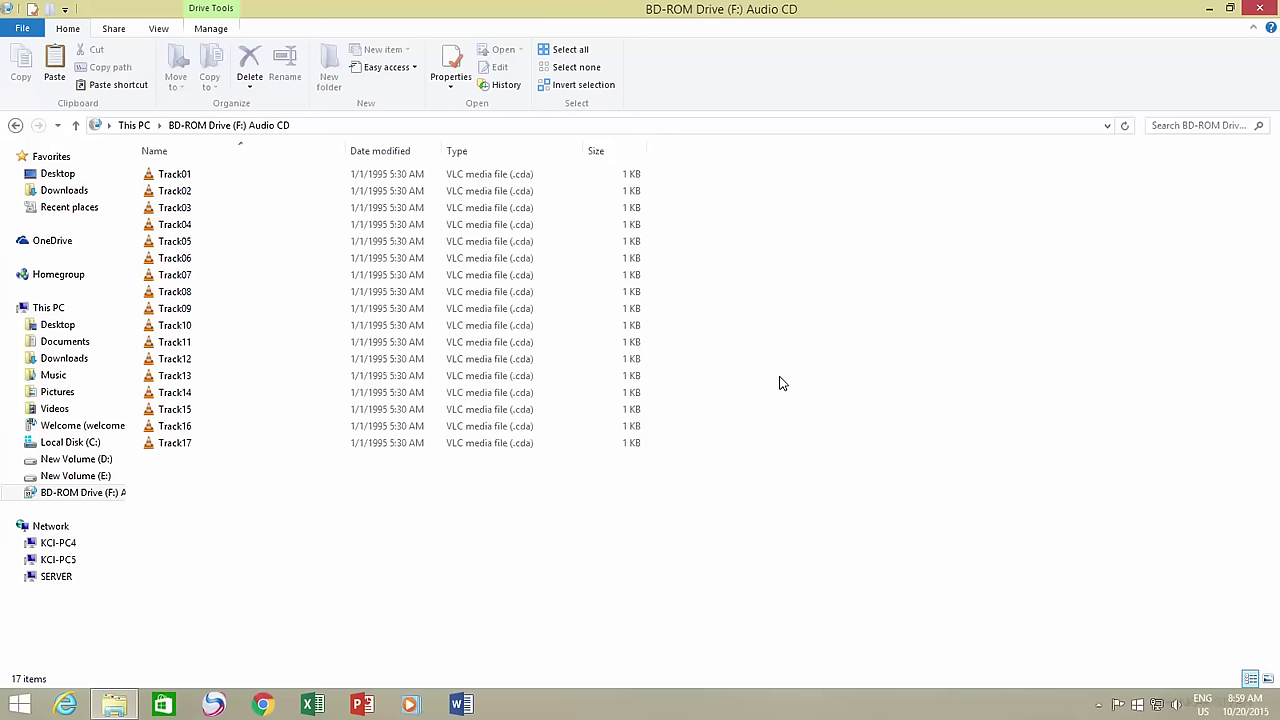
pyautogui.click(1259, 8)
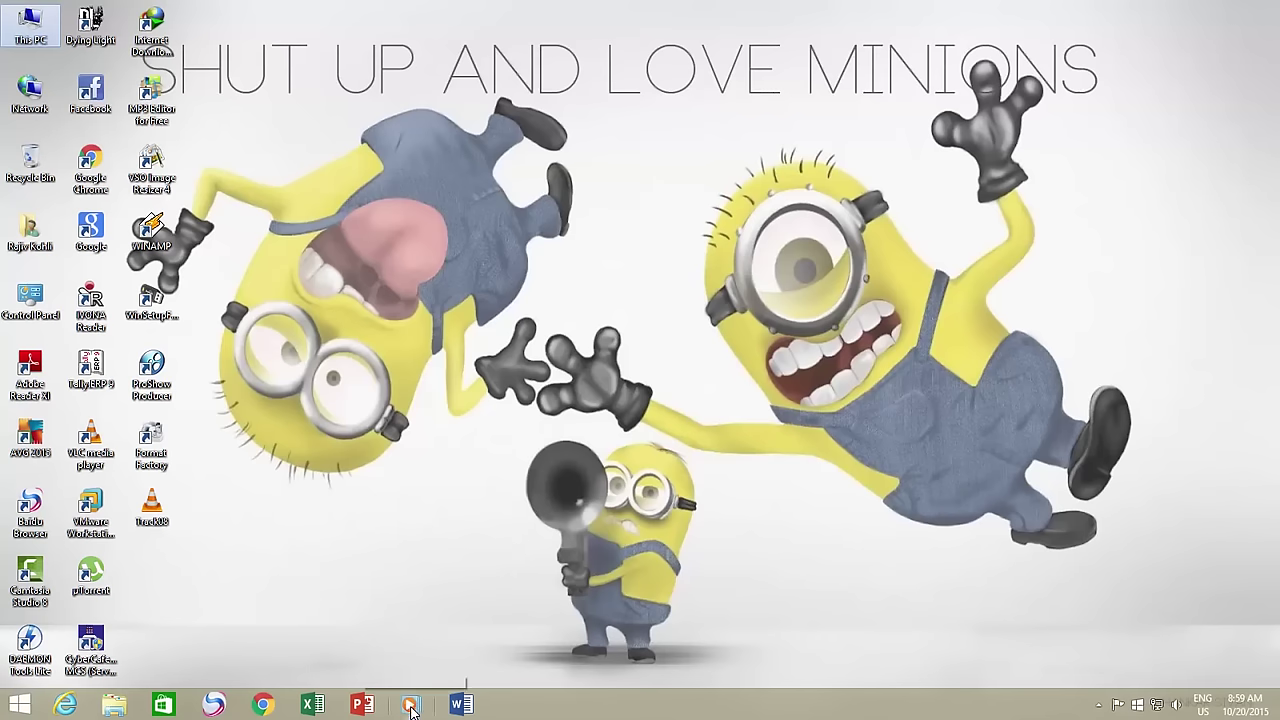
pyautogui.doubleClick(22, 30)
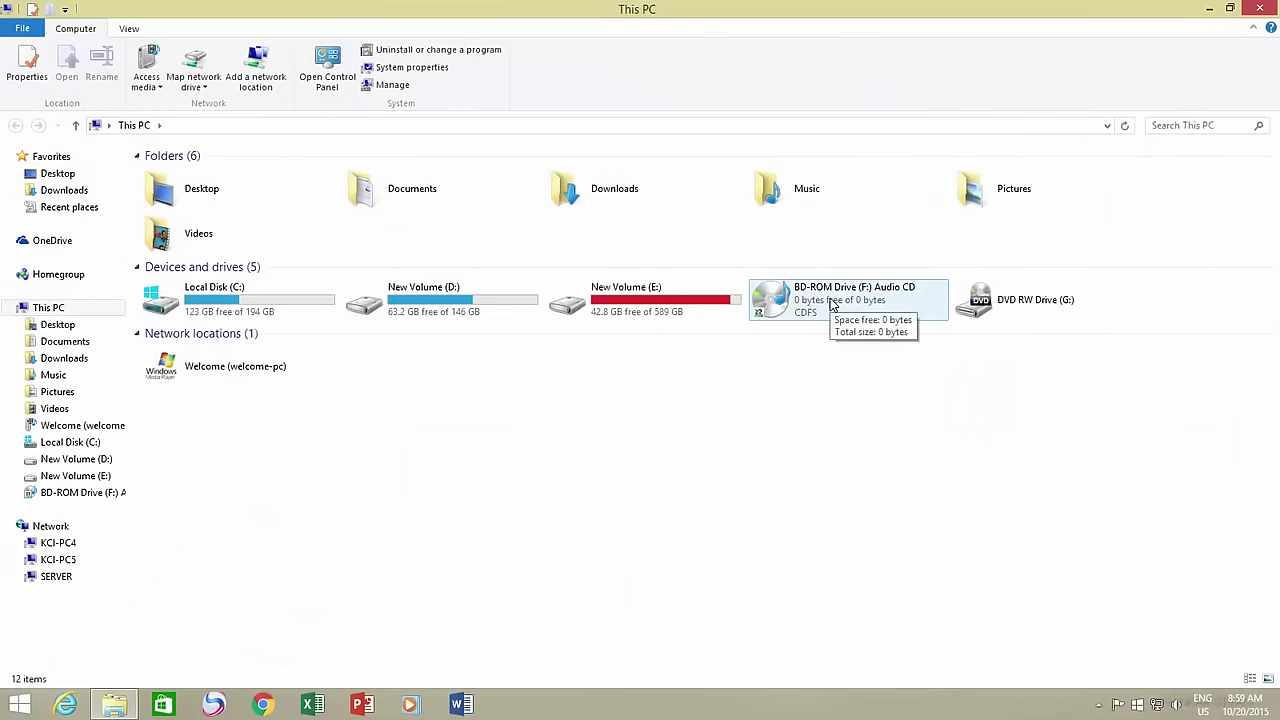
pyautogui.click(1260, 8)
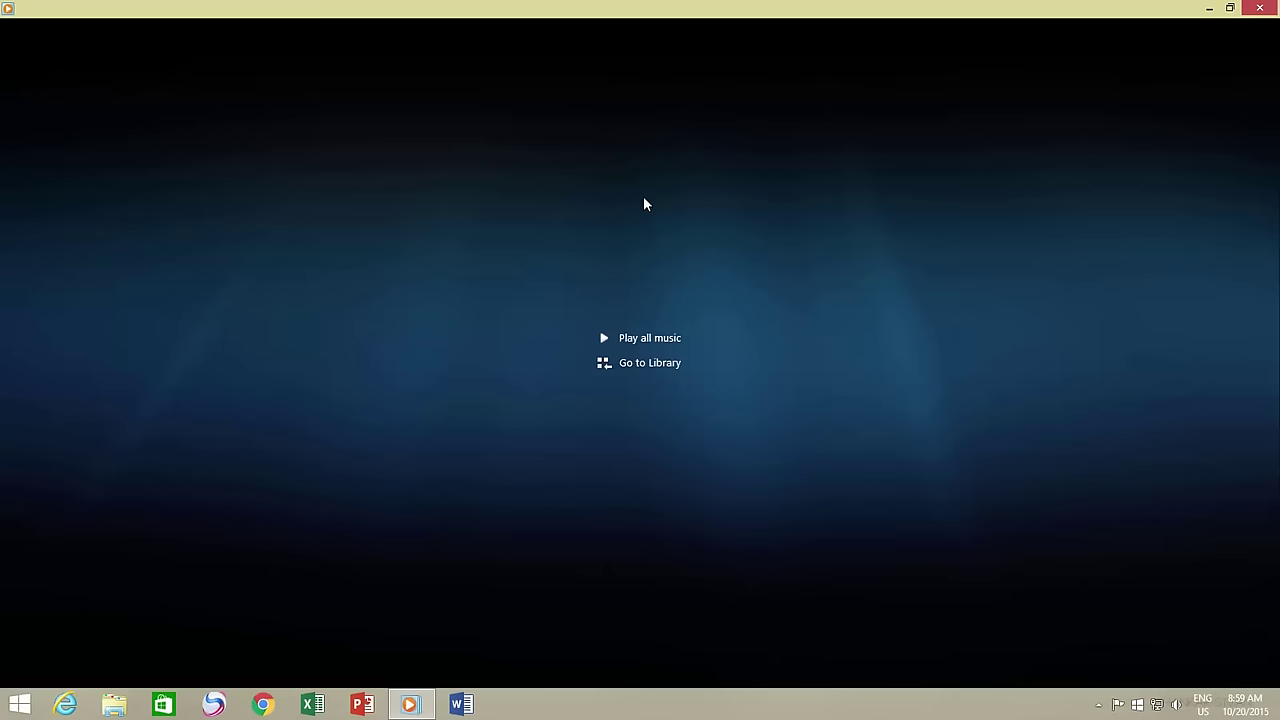
# - Switch Windows Media Player to Library view and maximize its window
pyautogui.press('alt')
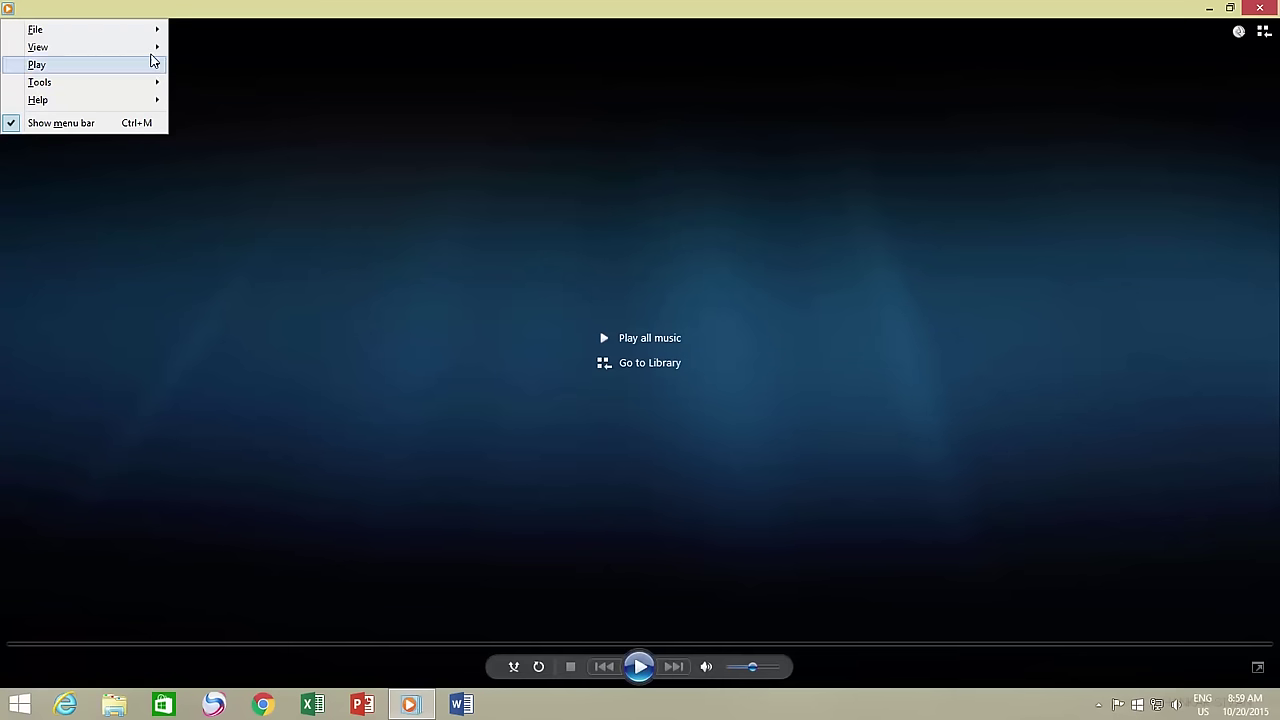
pyautogui.moveTo(150, 50)
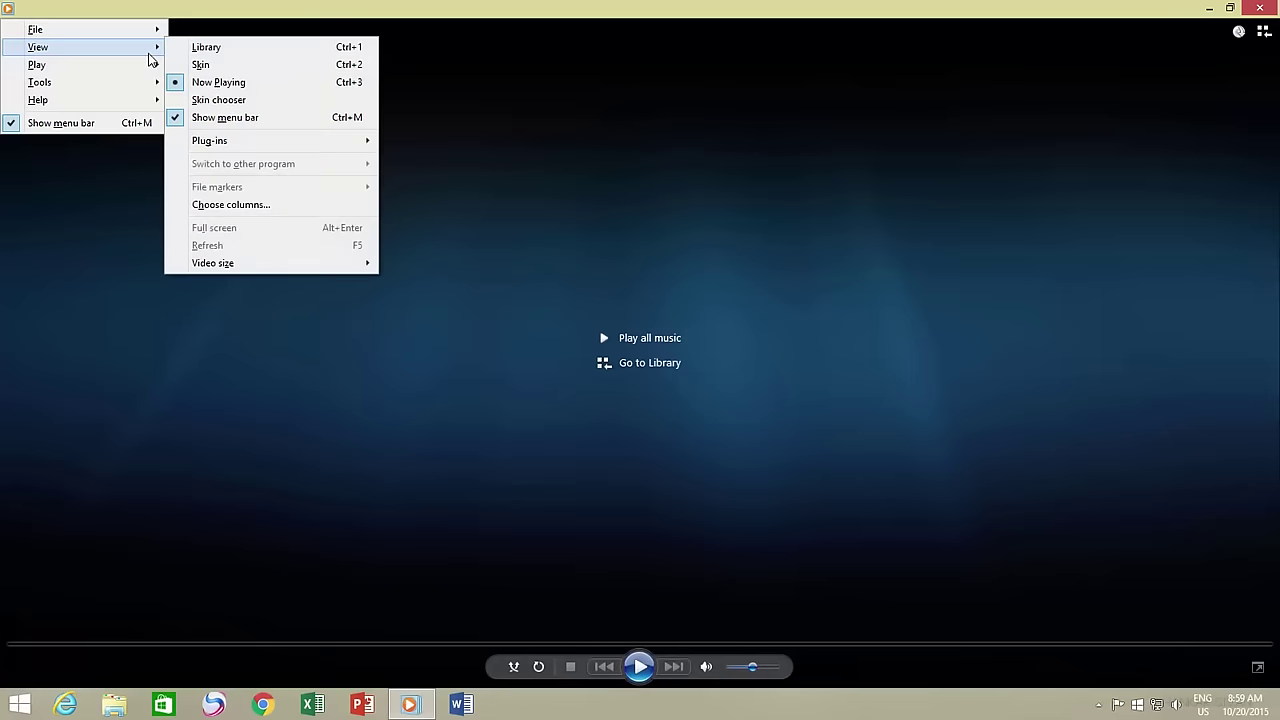
pyautogui.click(205, 50)
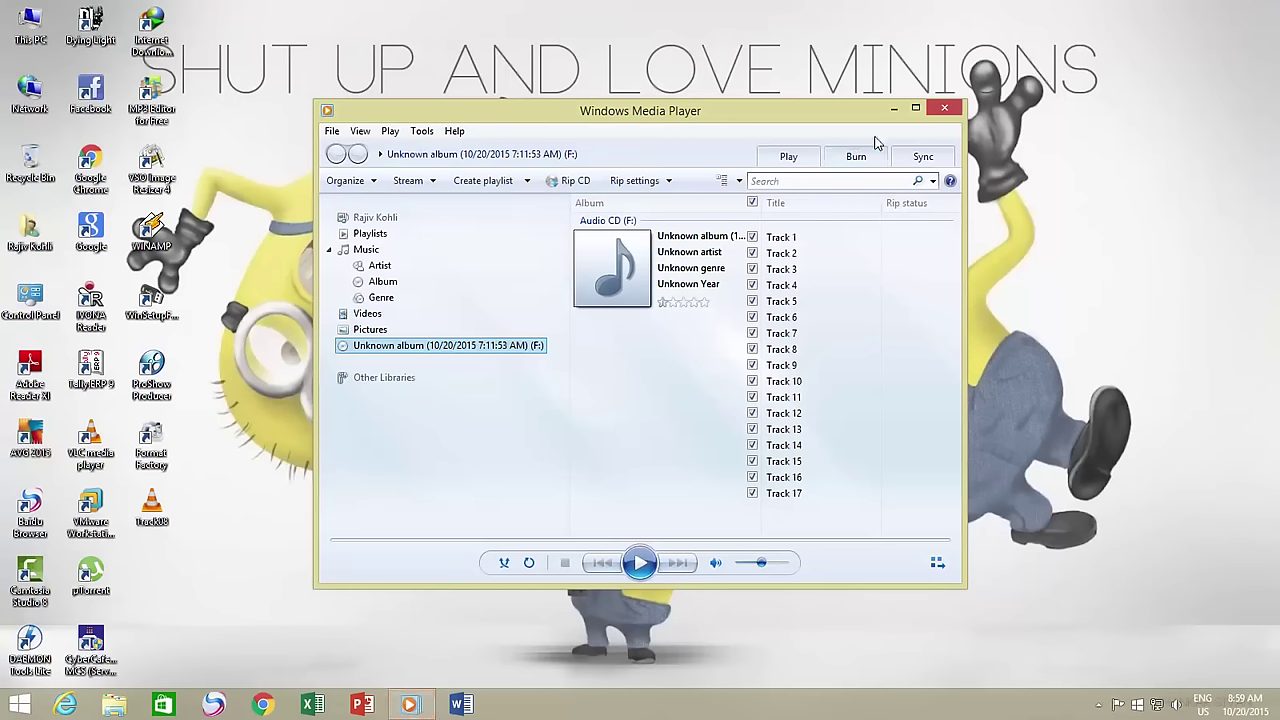
pyautogui.click(915, 107)
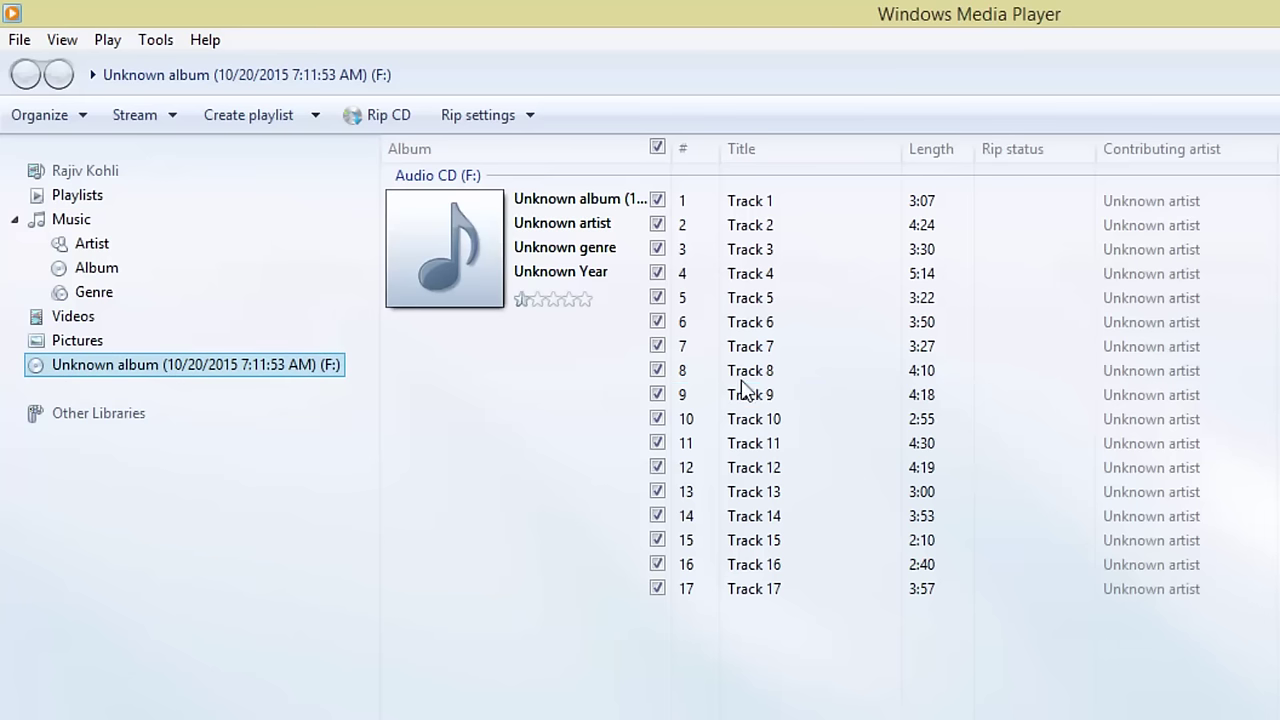
# - Select only tracks 2, 5, 10, 15, 16 and 17 of the audio CD for ripping
pyautogui.click(762, 201)
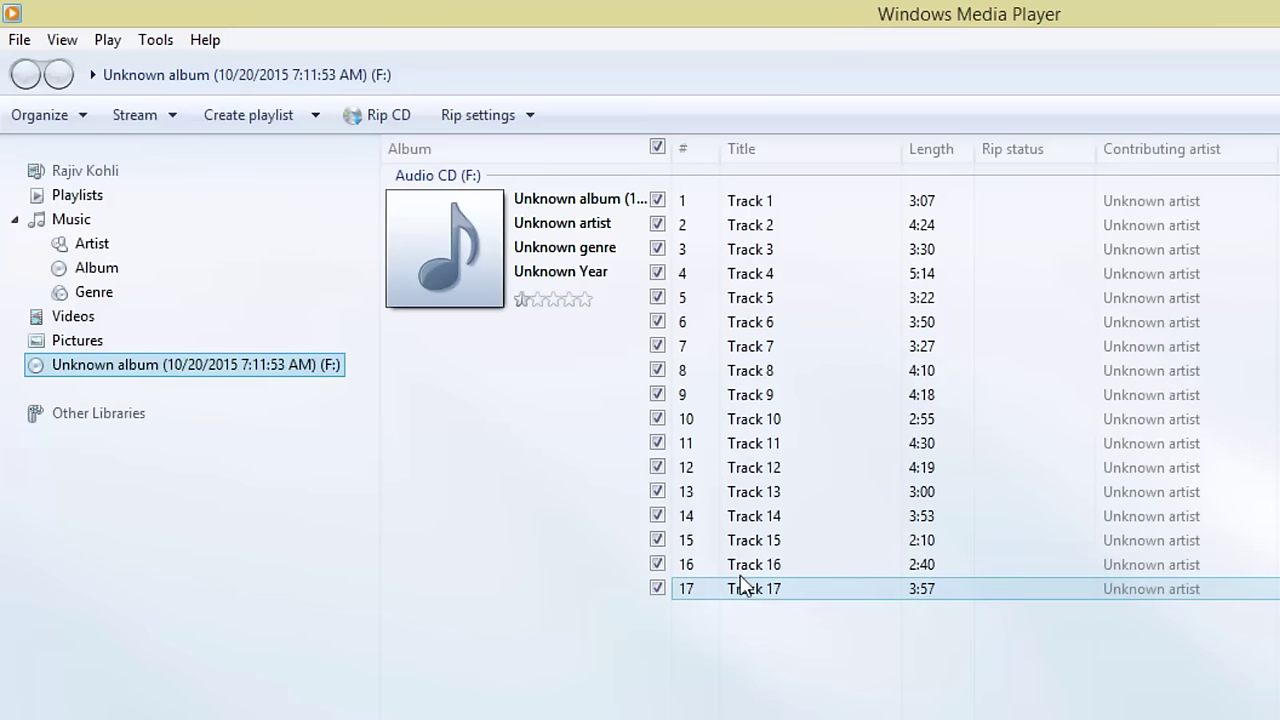
pyautogui.click(657, 147)
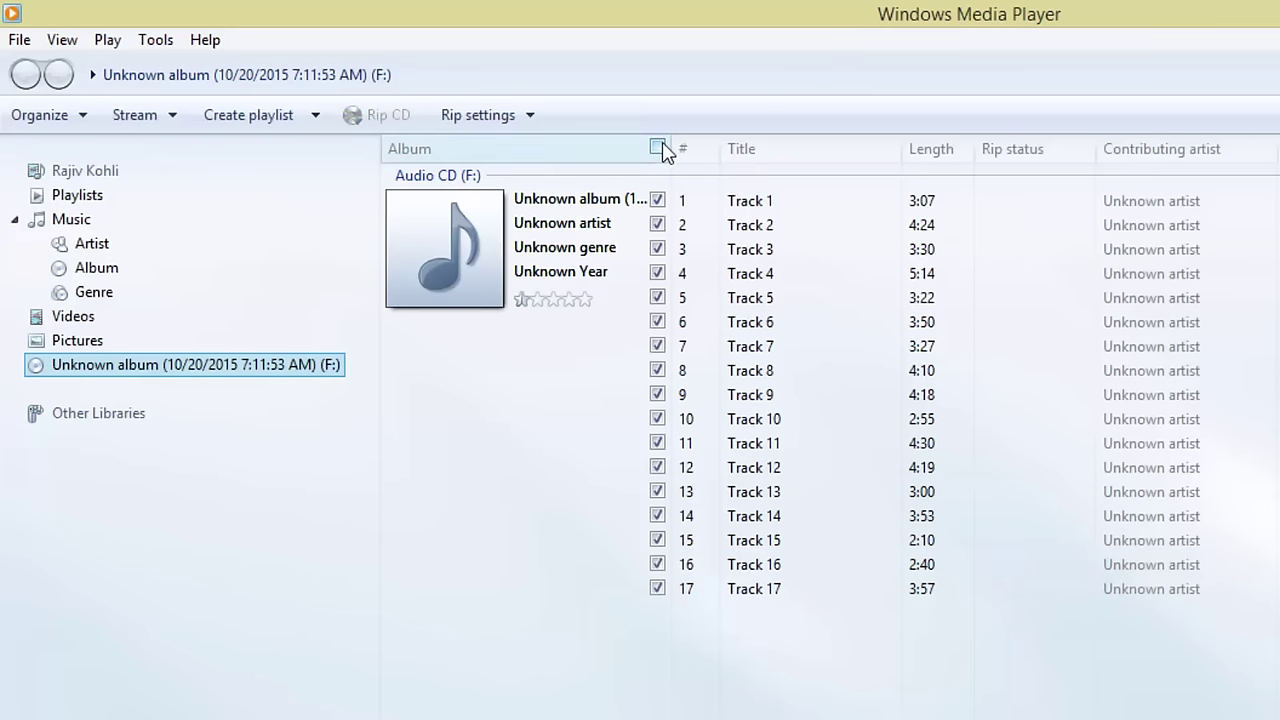
pyautogui.click(658, 224)
pyautogui.click(658, 297)
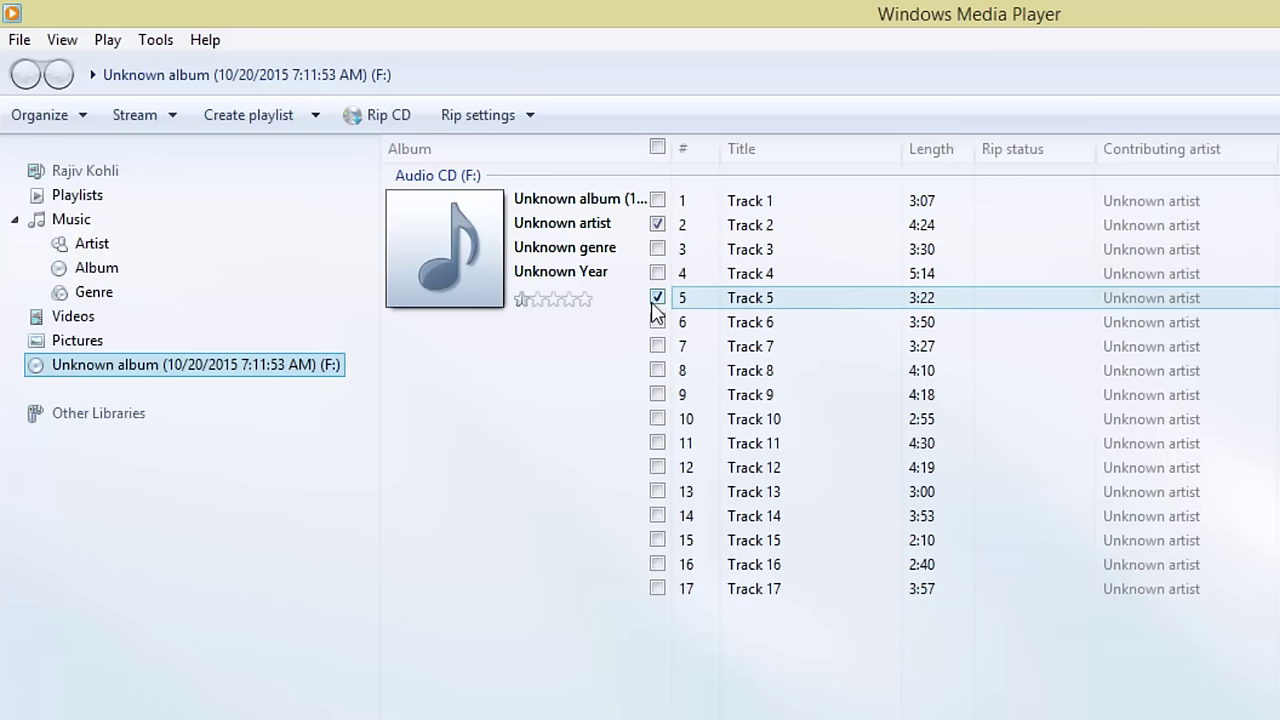
pyautogui.click(657, 418)
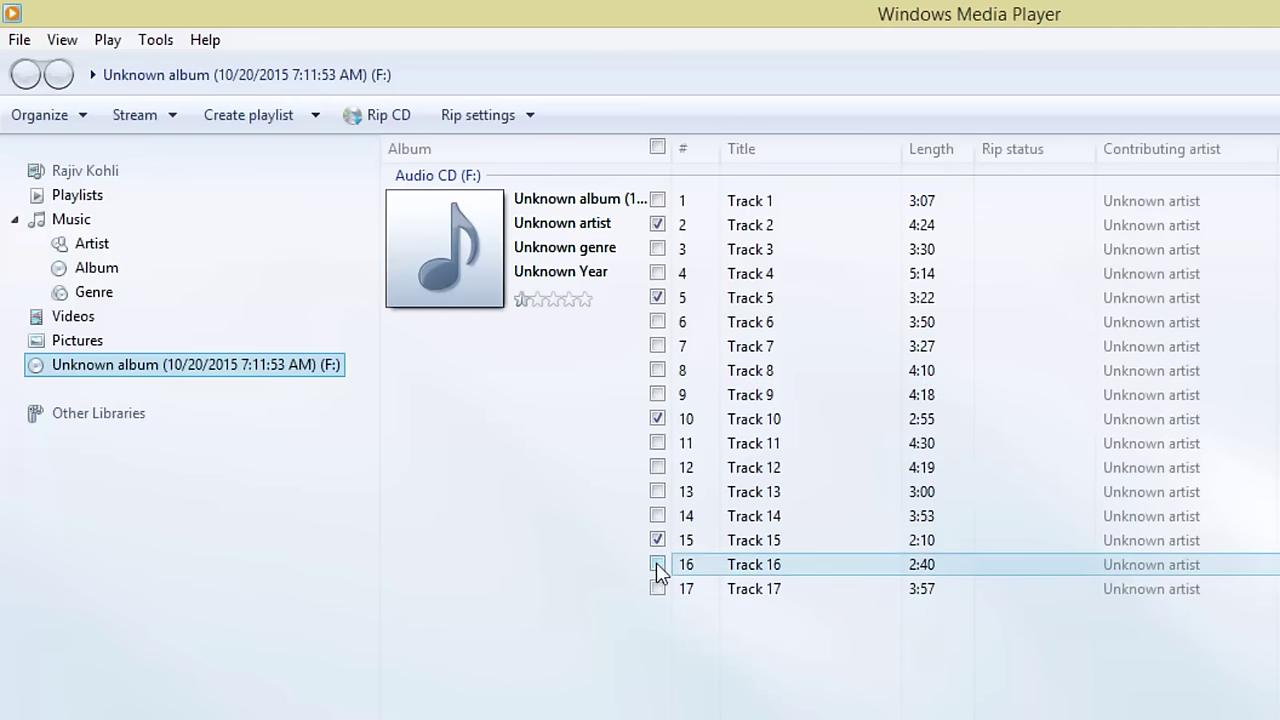
pyautogui.click(657, 564)
pyautogui.click(657, 589)
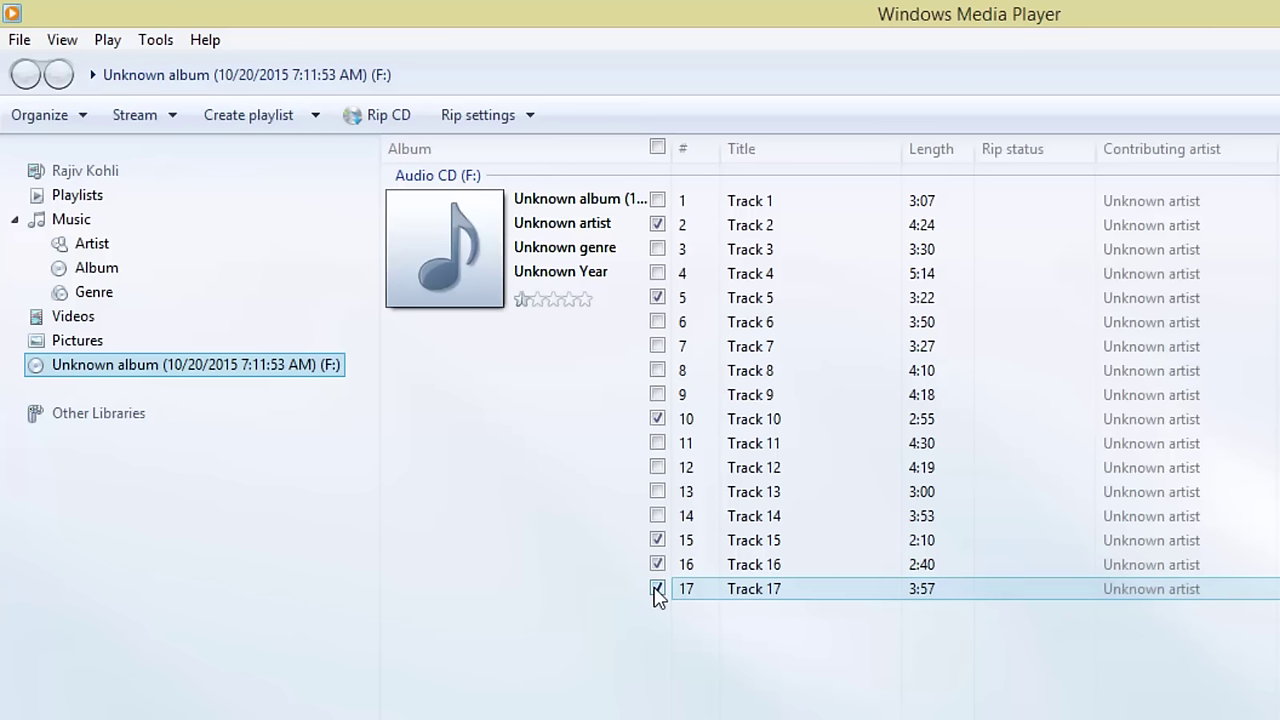
# - Set the rip format to MP3 with 320 Kbps (Best Quality) audio and rip the selected tracks
pyautogui.click(497, 115)
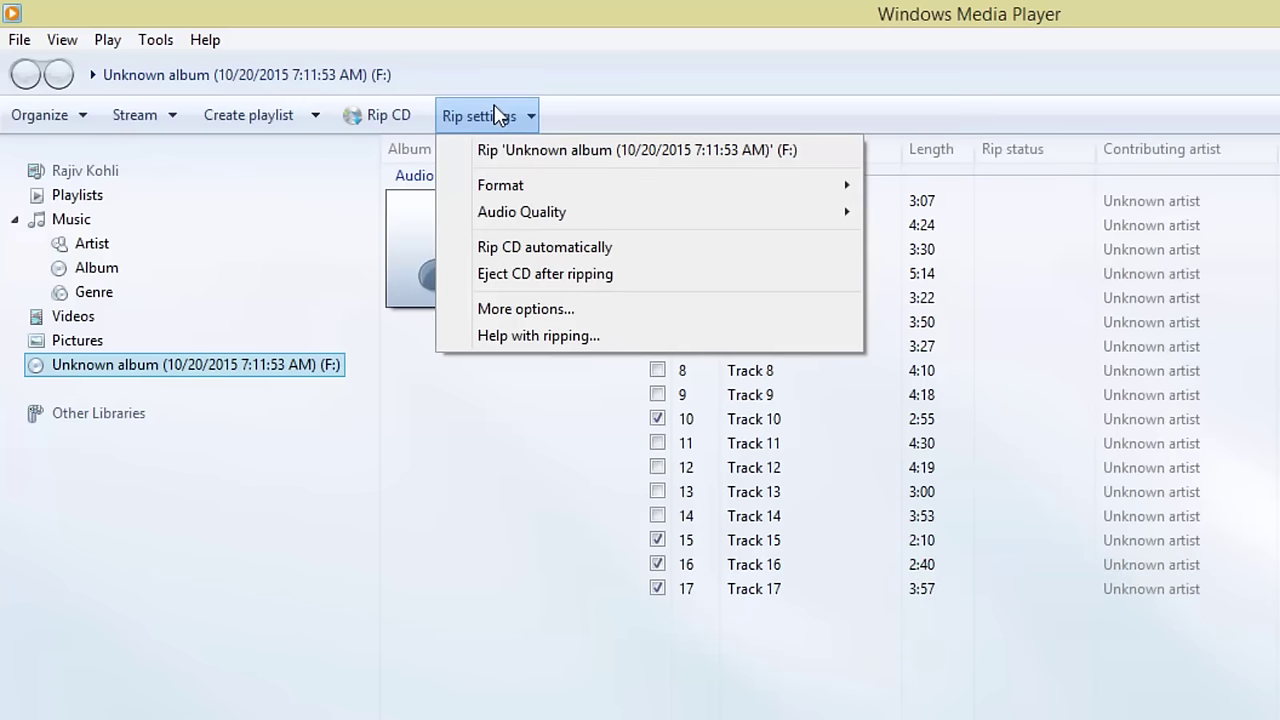
pyautogui.moveTo(508, 190)
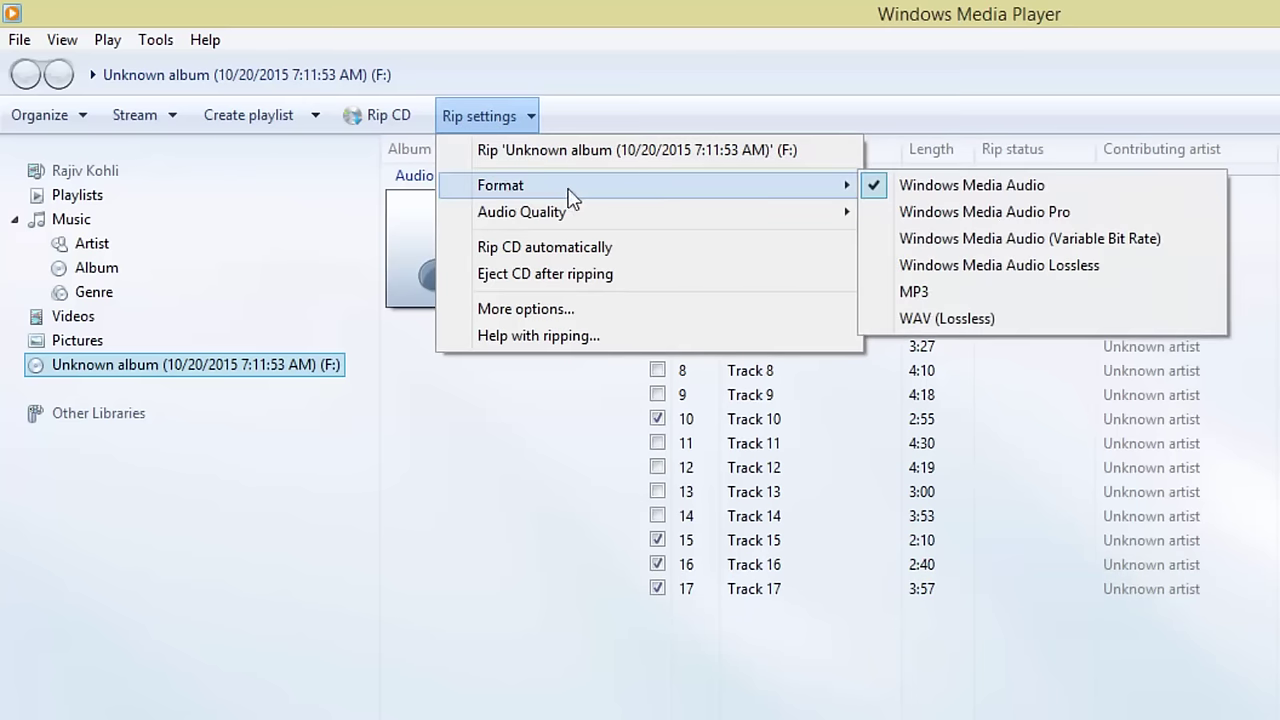
pyautogui.click(905, 291)
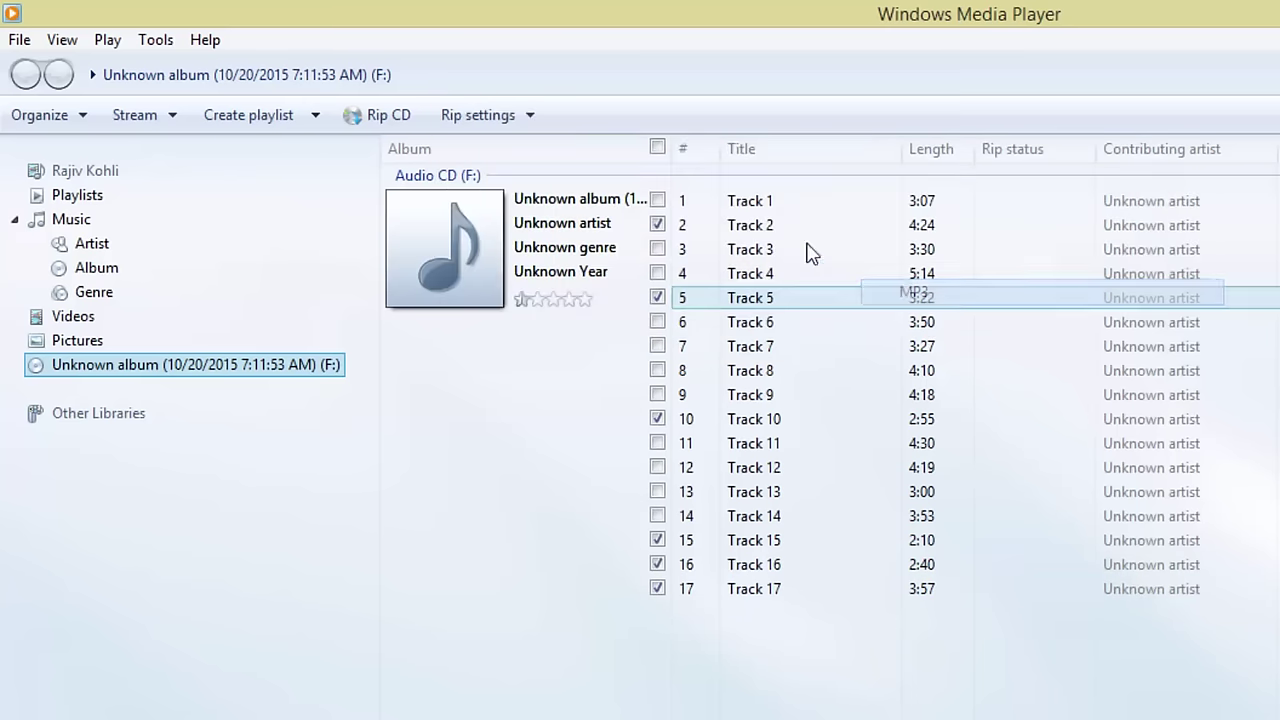
pyautogui.click(529, 115)
pyautogui.moveTo(537, 211)
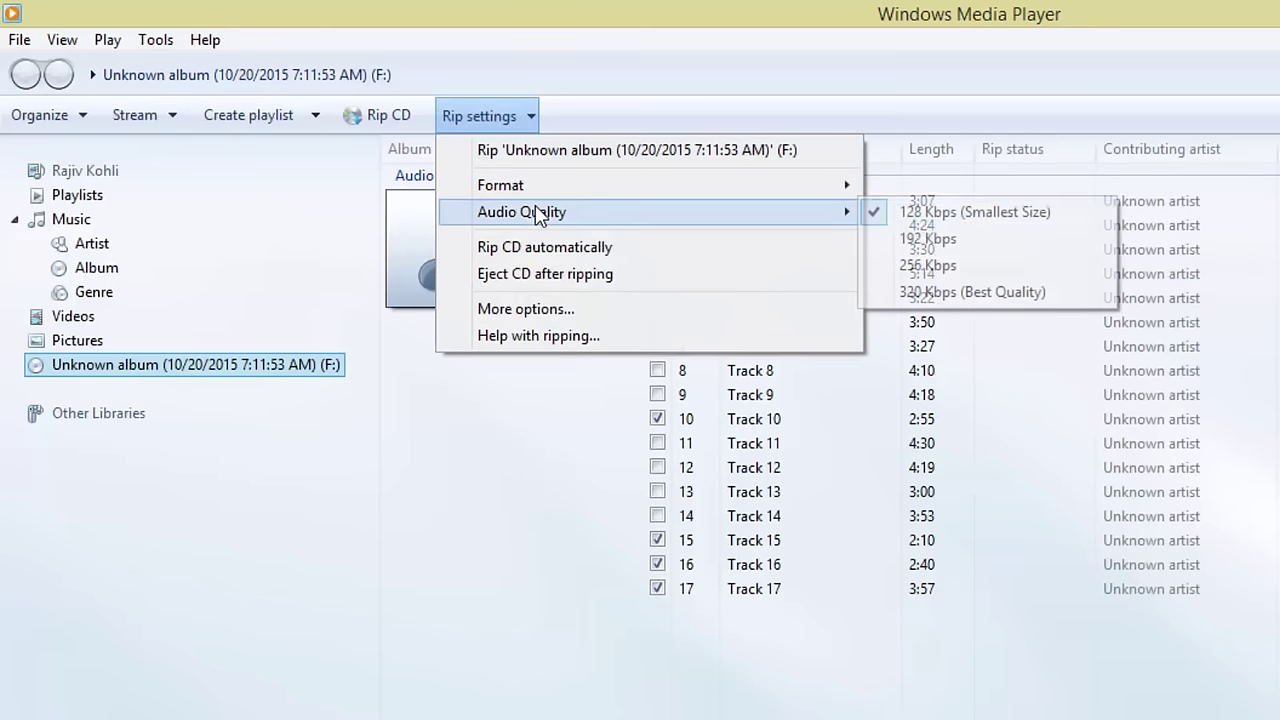
pyautogui.click(938, 293)
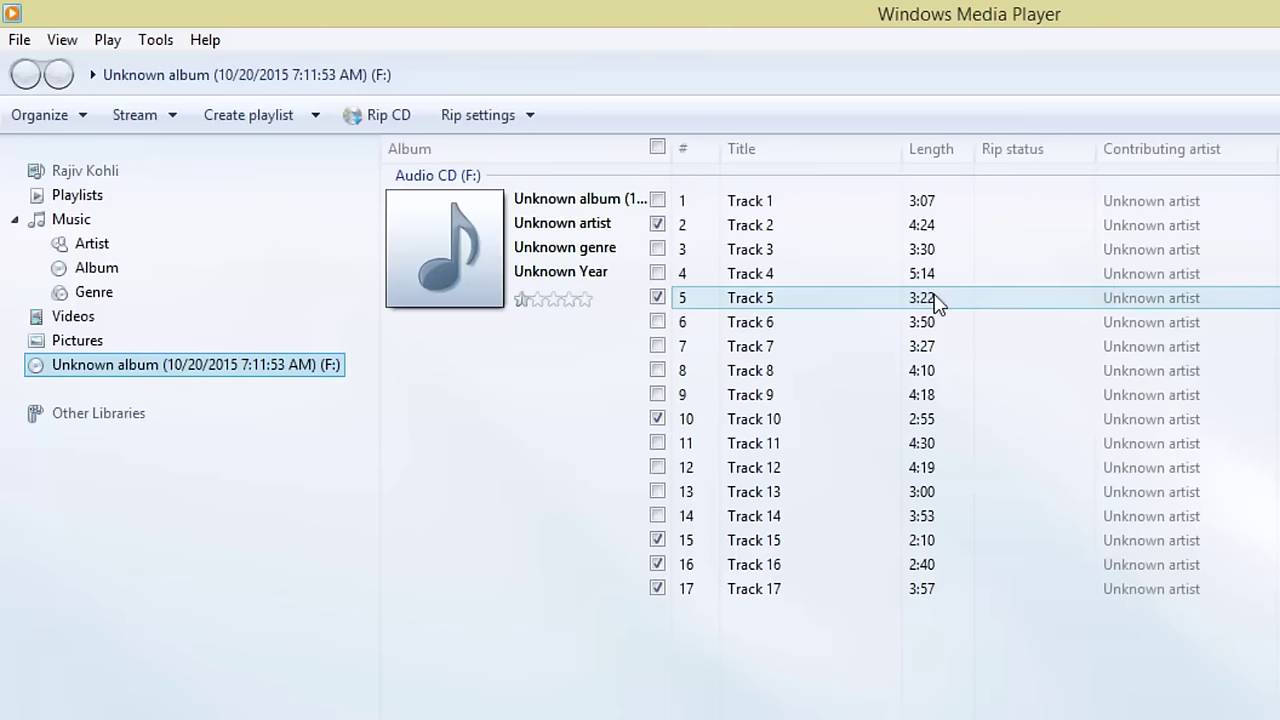
pyautogui.click(390, 115)
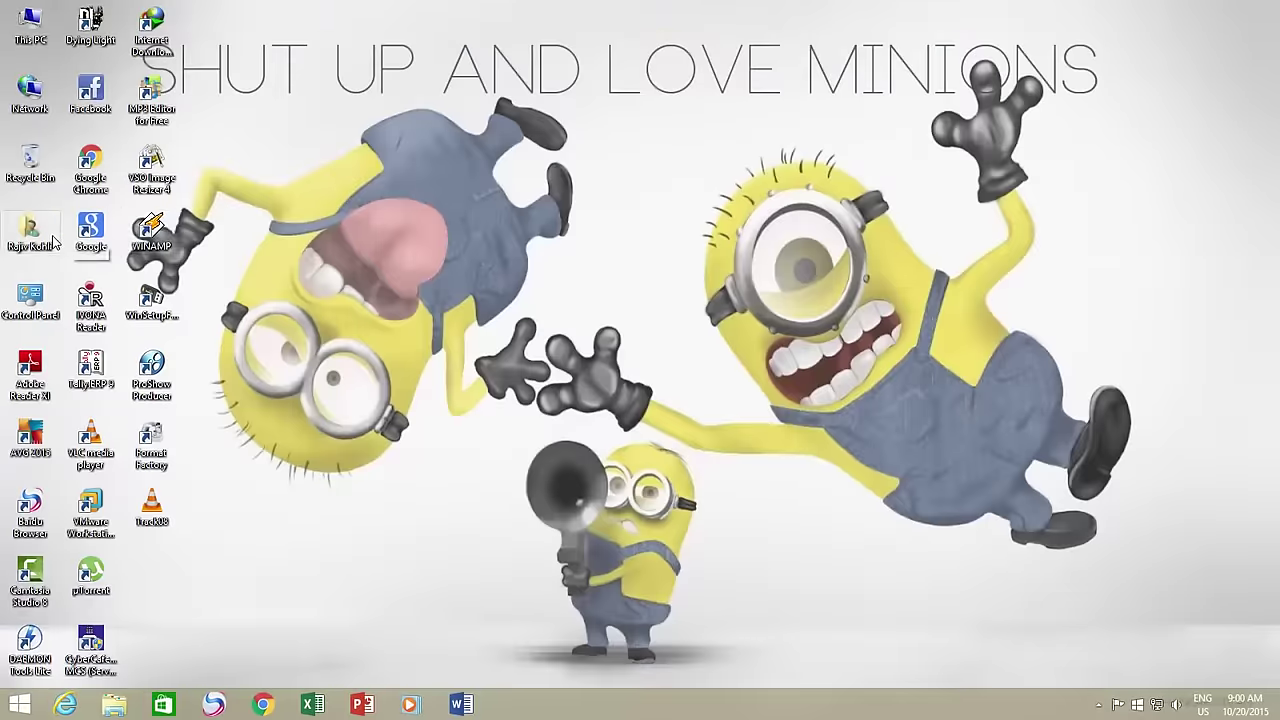
# - Open the ripped album's folder inside Unknown artist in the personal Music folder
pyautogui.doubleClick(50, 240)
pyautogui.doubleClick(528, 190)
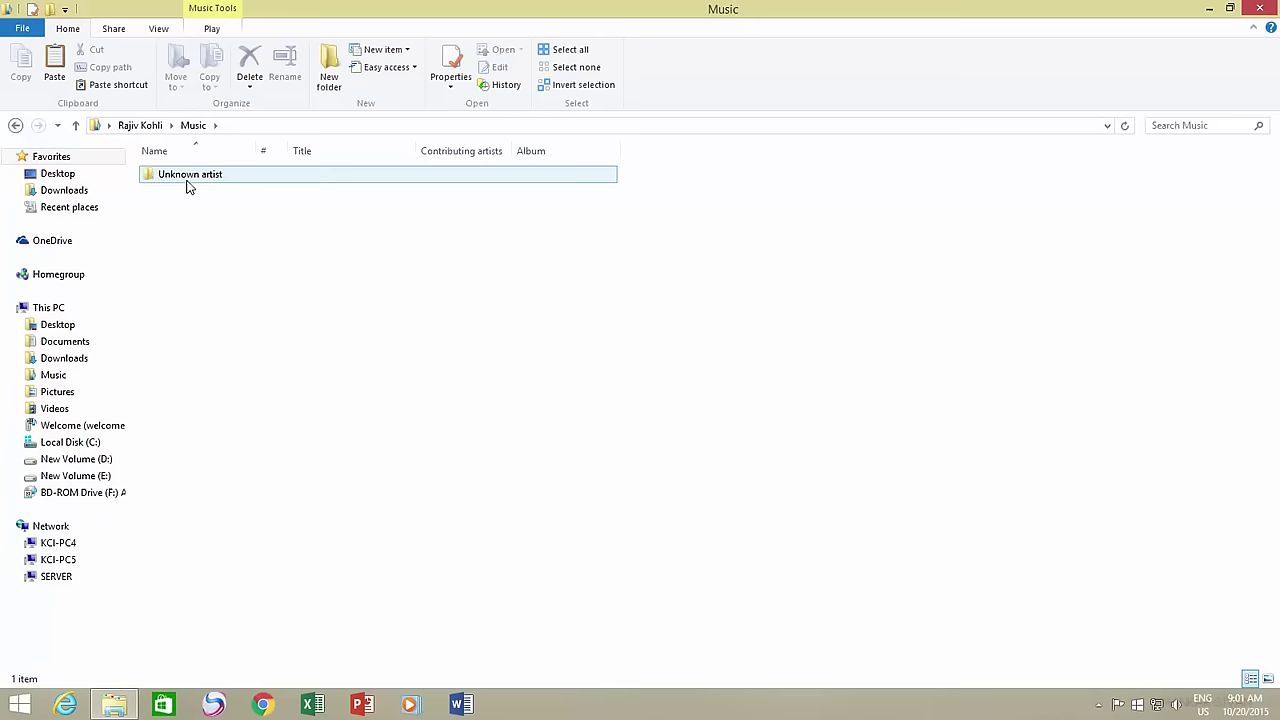
pyautogui.doubleClick(188, 176)
pyautogui.doubleClick(187, 176)
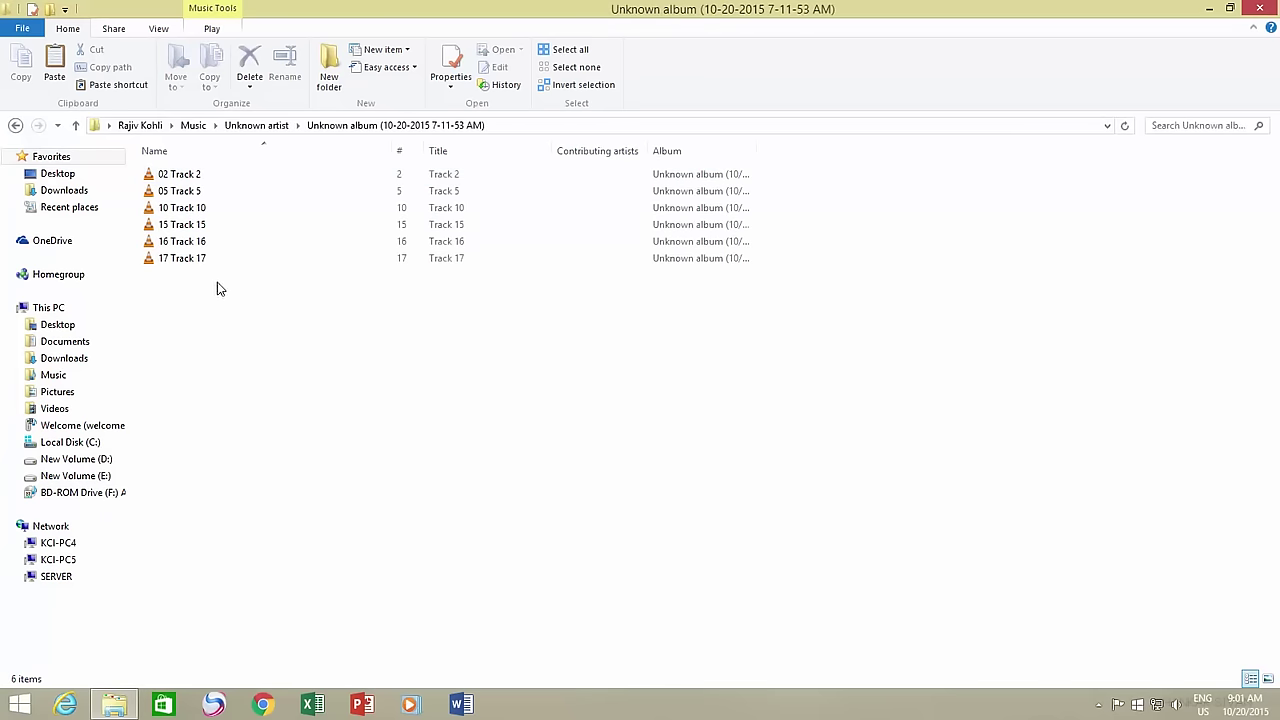
# - Check the file properties of 02 Track 2 and test its playback in VLC media player
pyautogui.rightClick(181, 177)
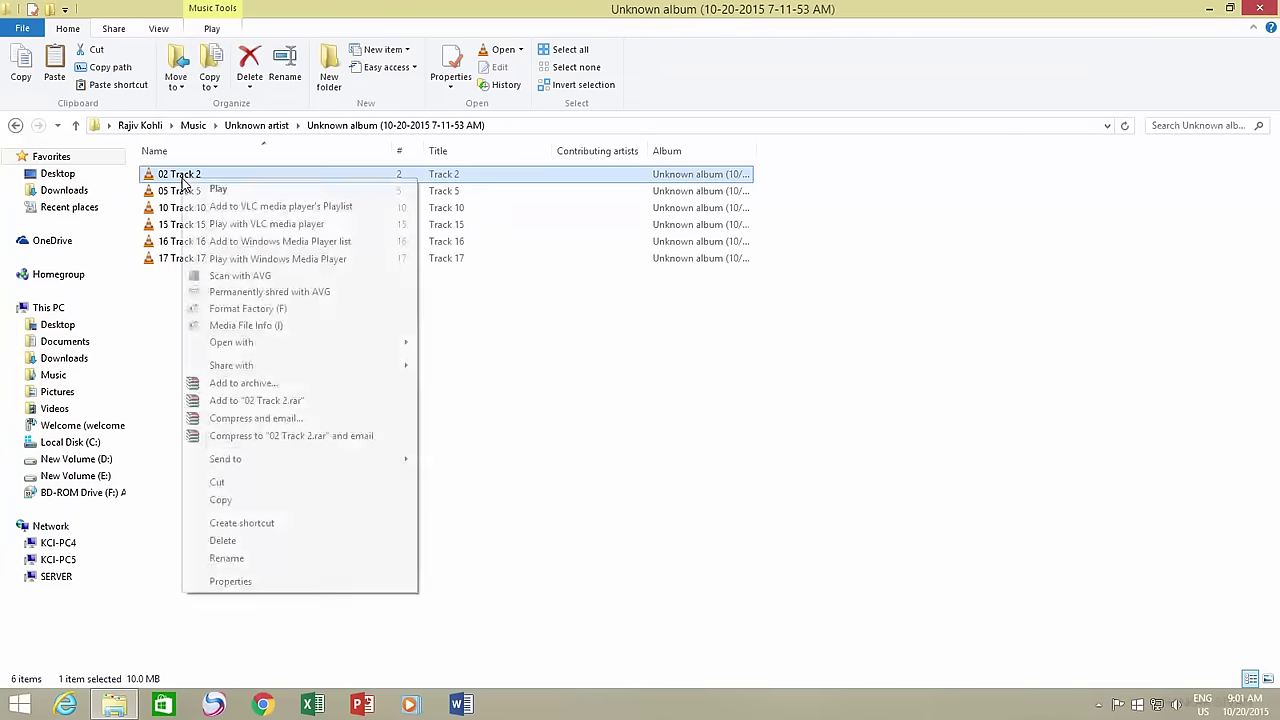
pyautogui.click(253, 580)
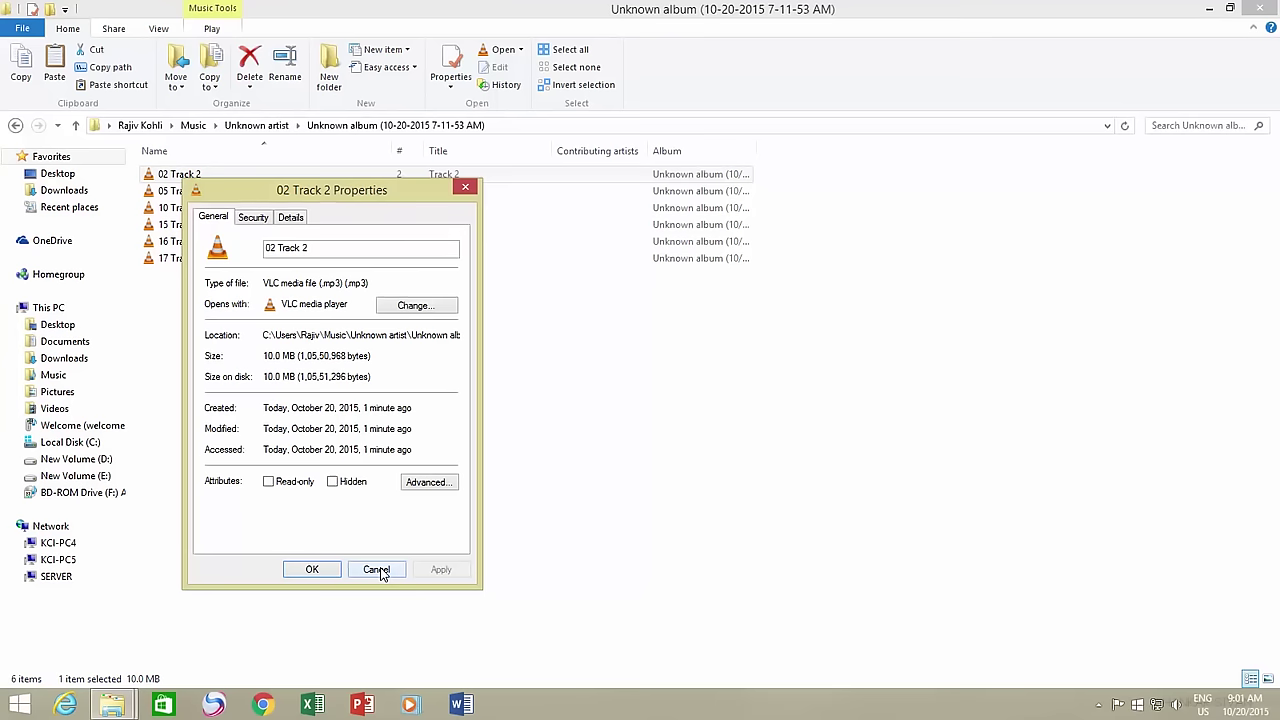
pyautogui.click(378, 570)
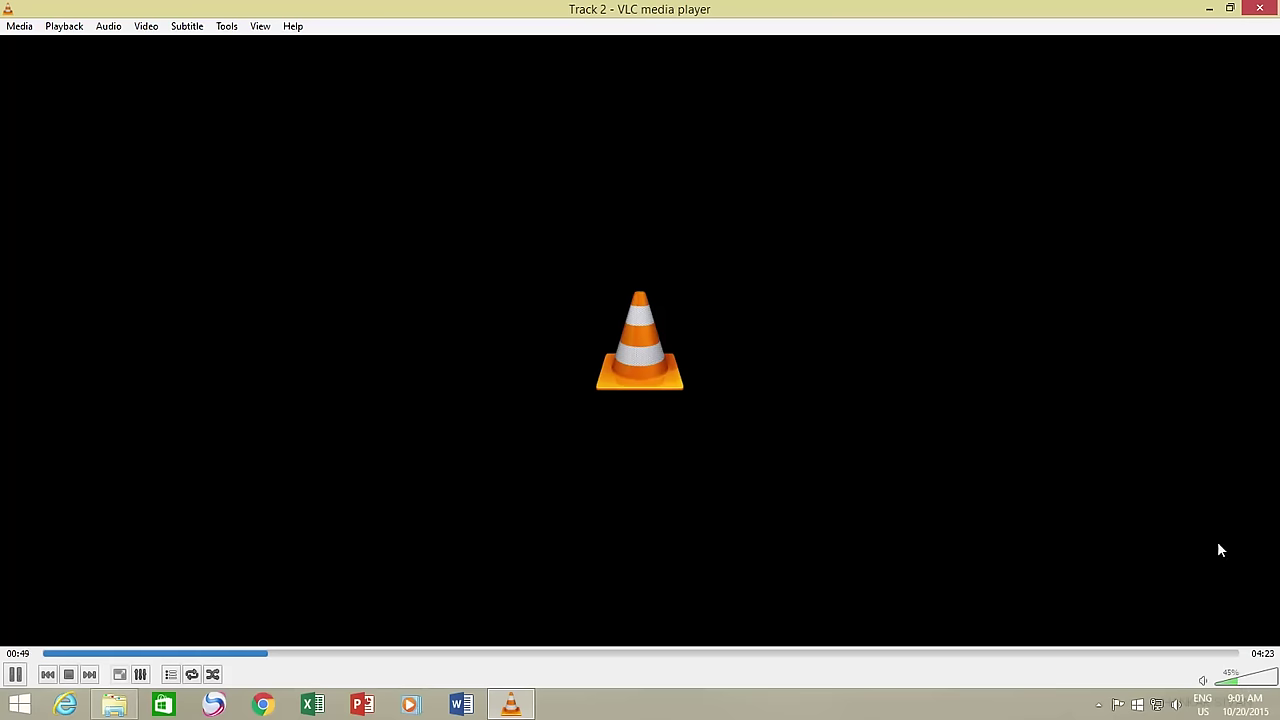
pyautogui.click(1262, 9)
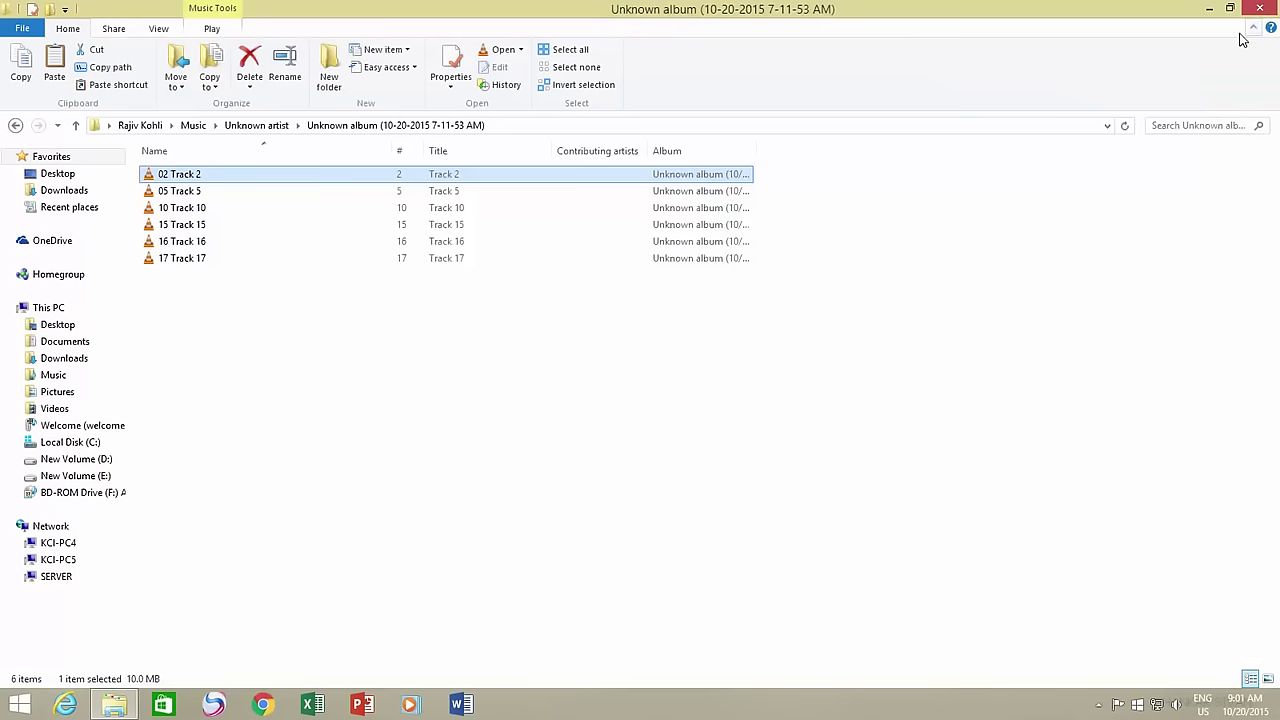
pyautogui.click(1043, 230)
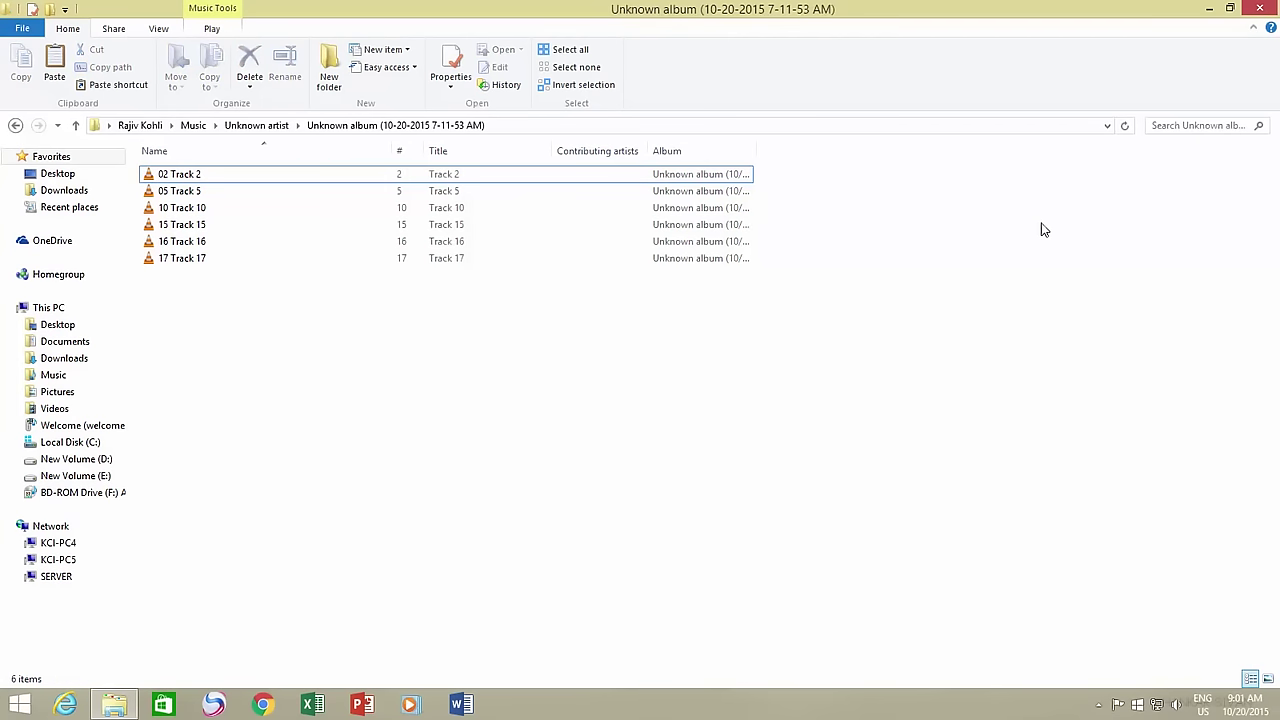